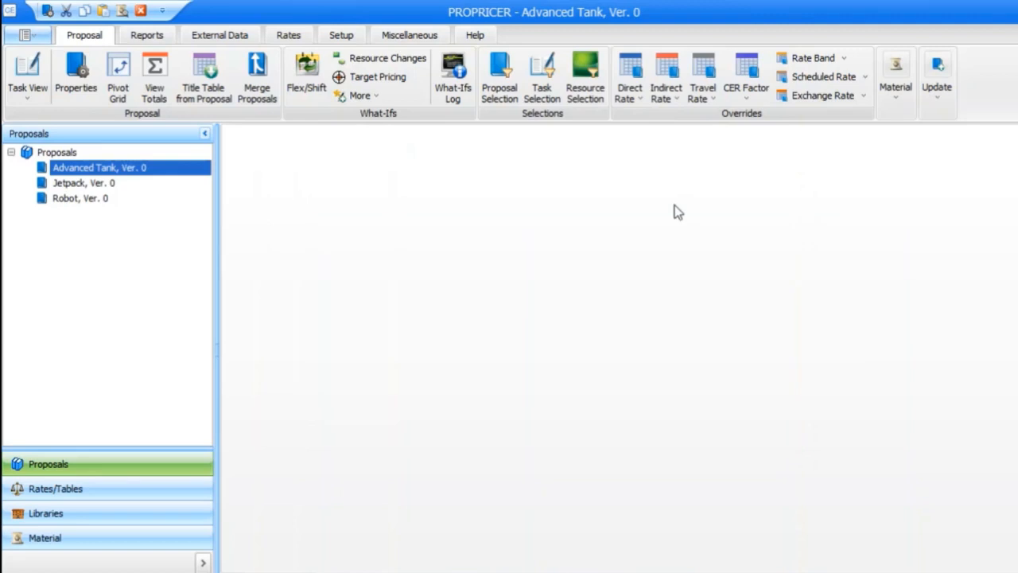
Open the access tags setup and review the DC, LA and NYC tags with their descriptions.
click(363, 37)
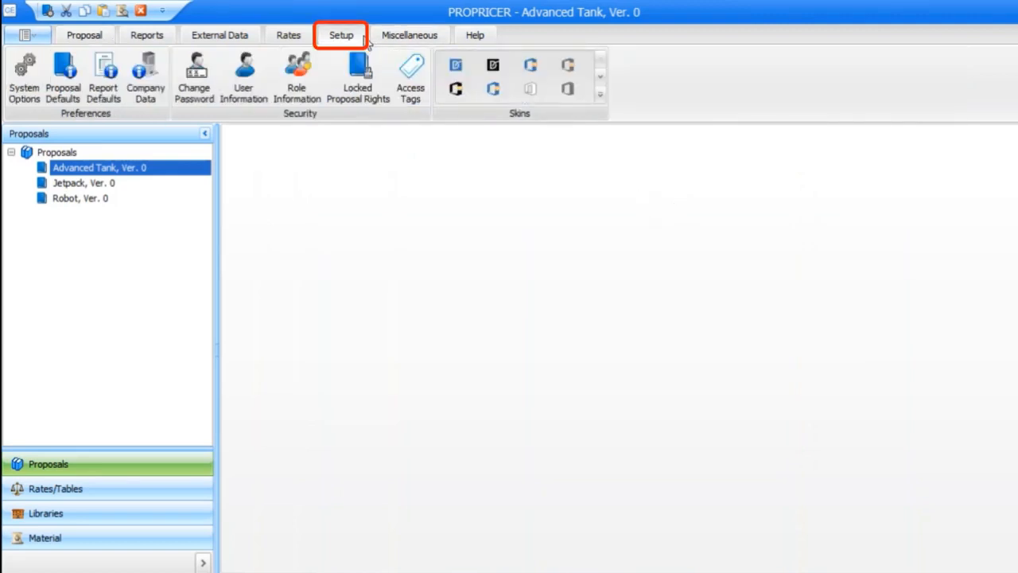
click(426, 76)
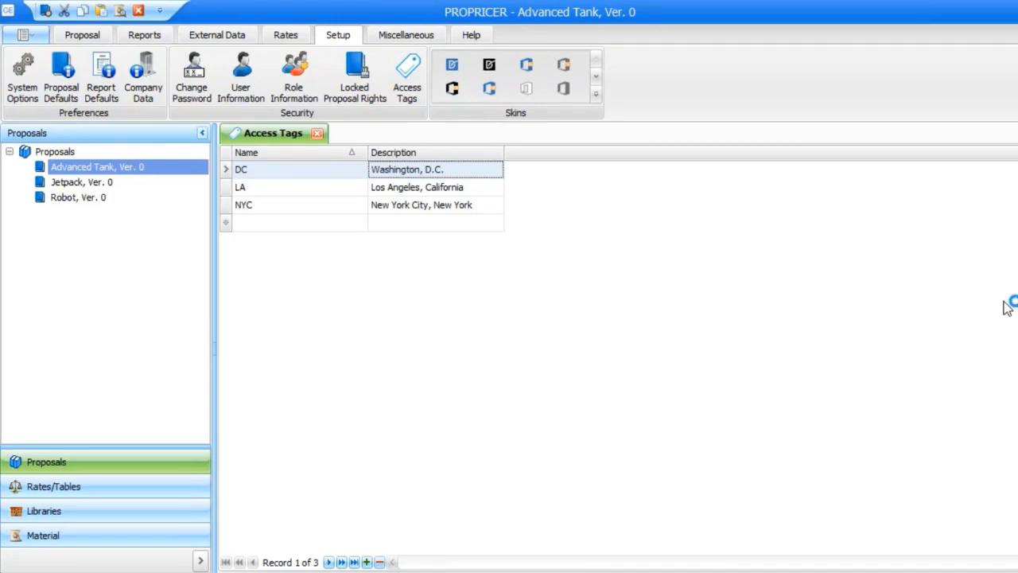
click(359, 82)
click(229, 188)
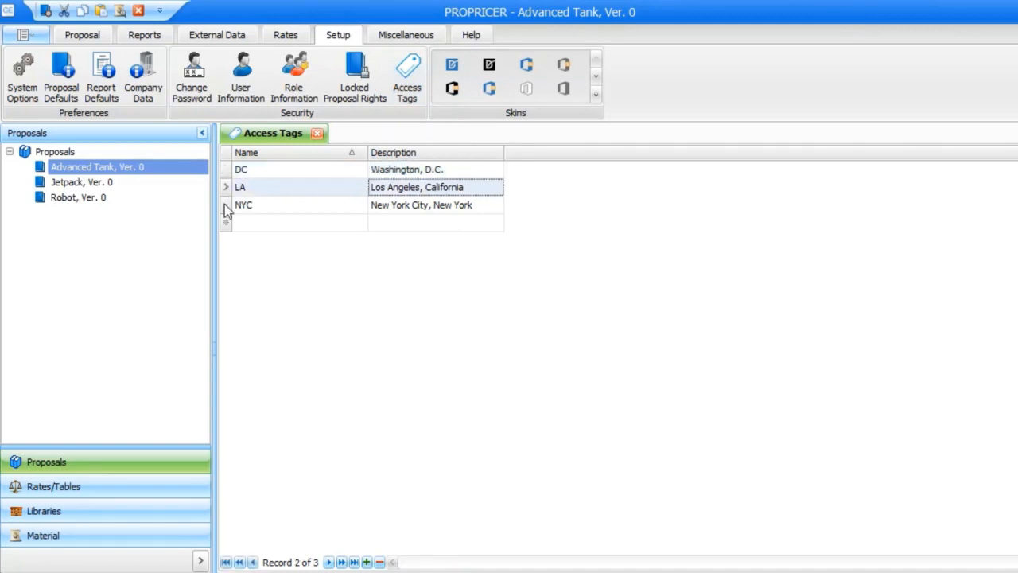
click(226, 206)
click(229, 170)
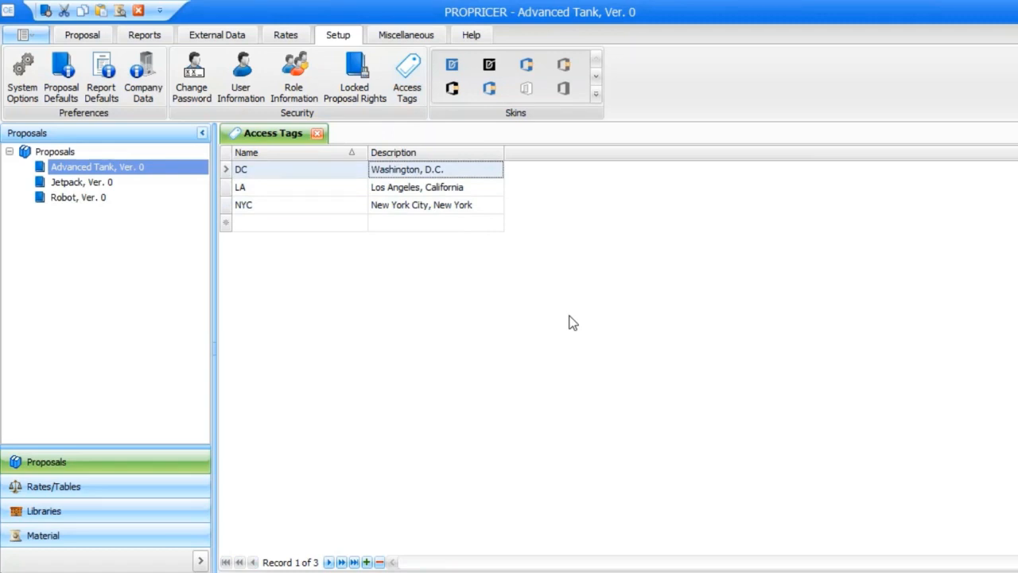
Open the user information list and review the proposal managers for each location.
click(245, 82)
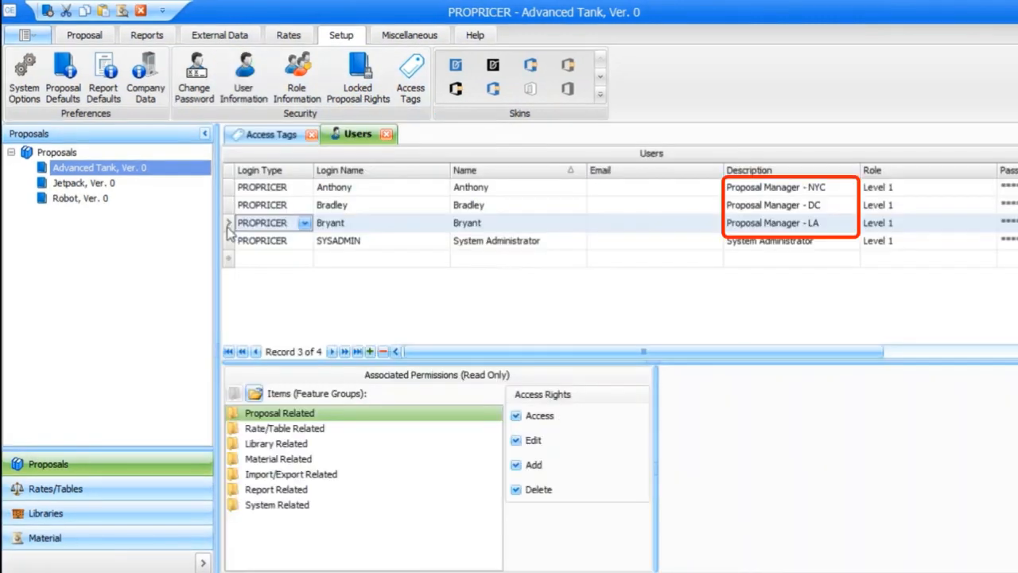
click(228, 190)
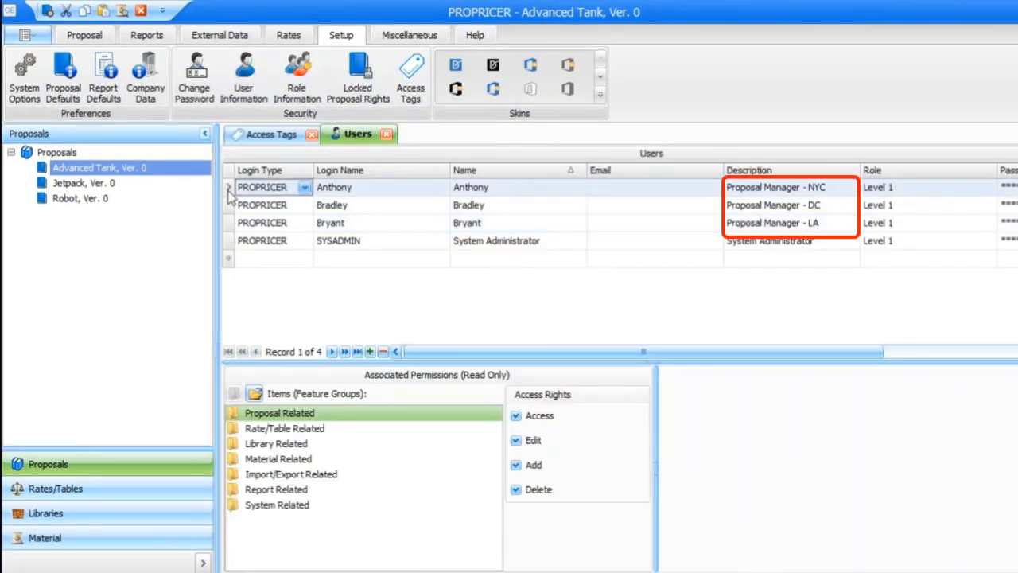
click(229, 205)
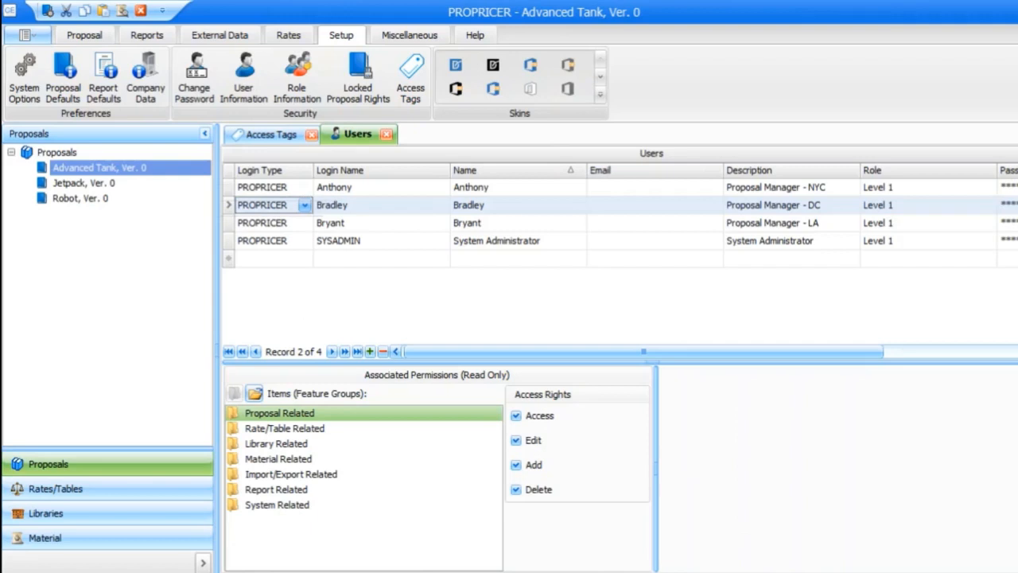
Launch a second PROPRICER session and sign in as the LA proposal manager, entering the login name and account password.
right_click(652, 571)
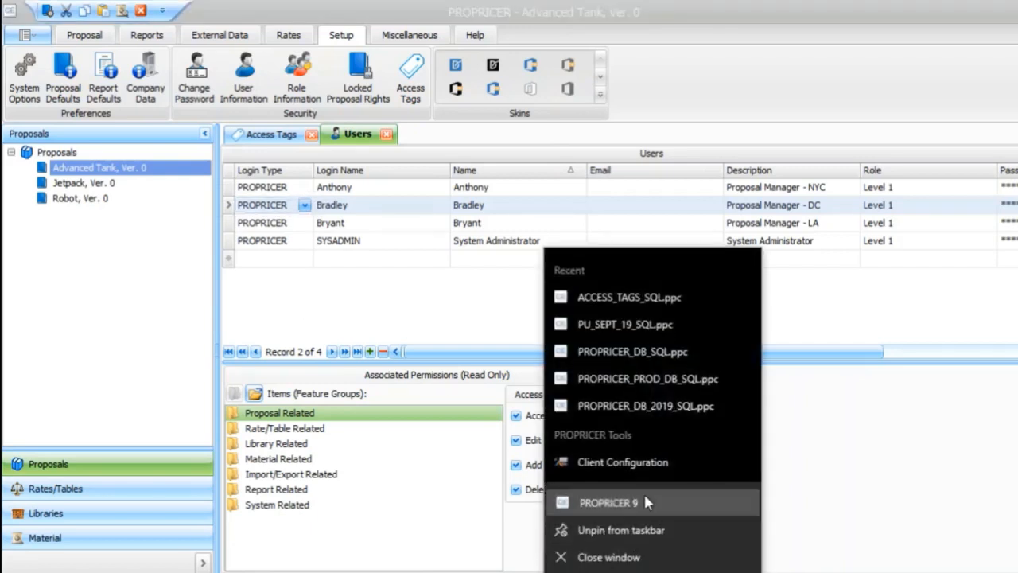
click(643, 494)
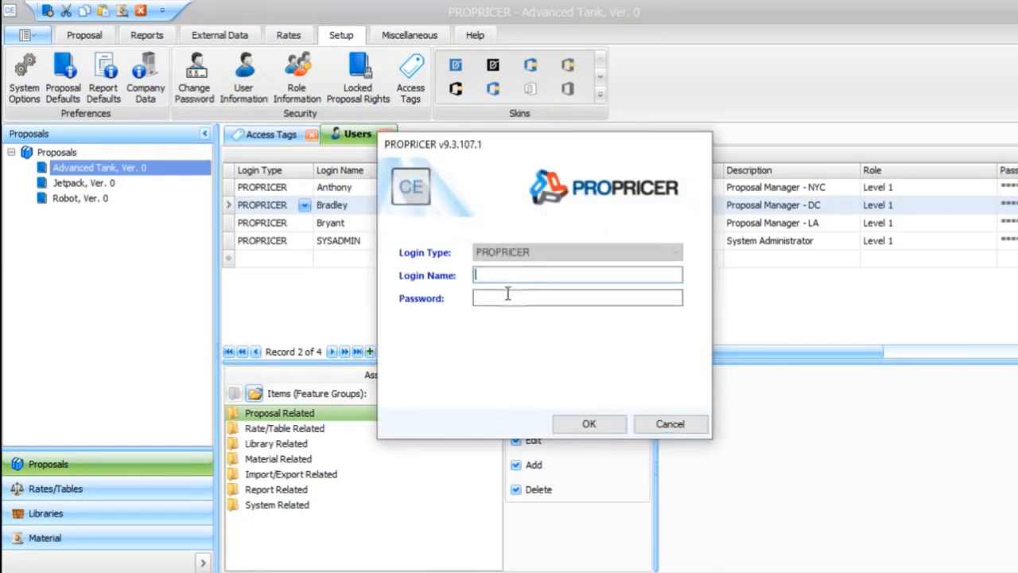
text(Bryant)
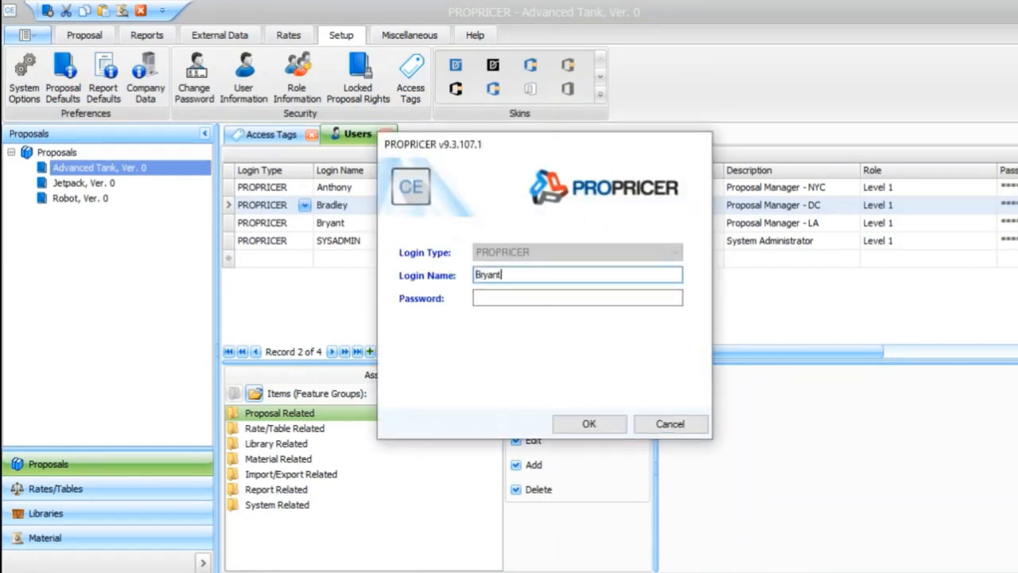
key(Tab)
text(••••••)
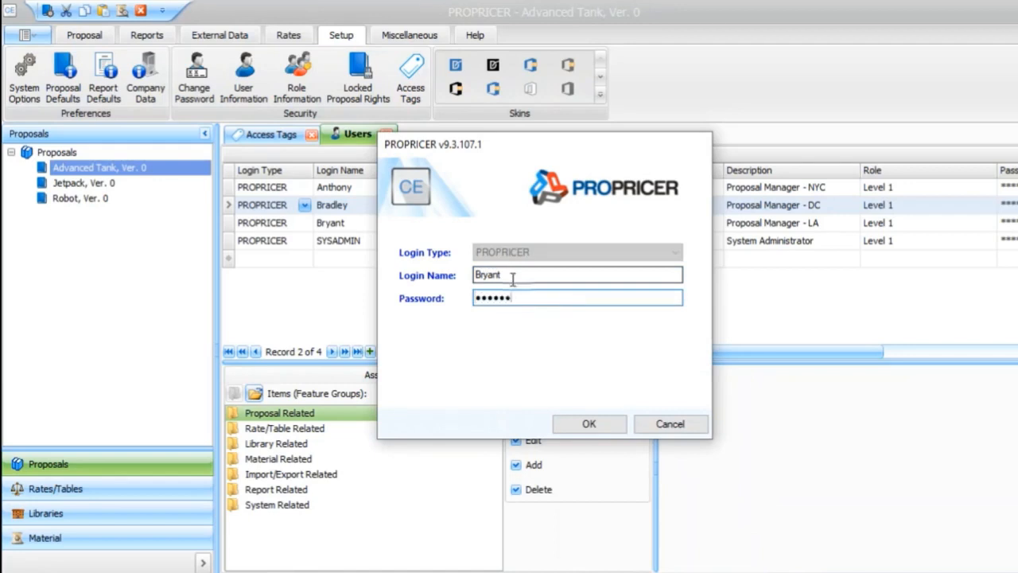
click(589, 423)
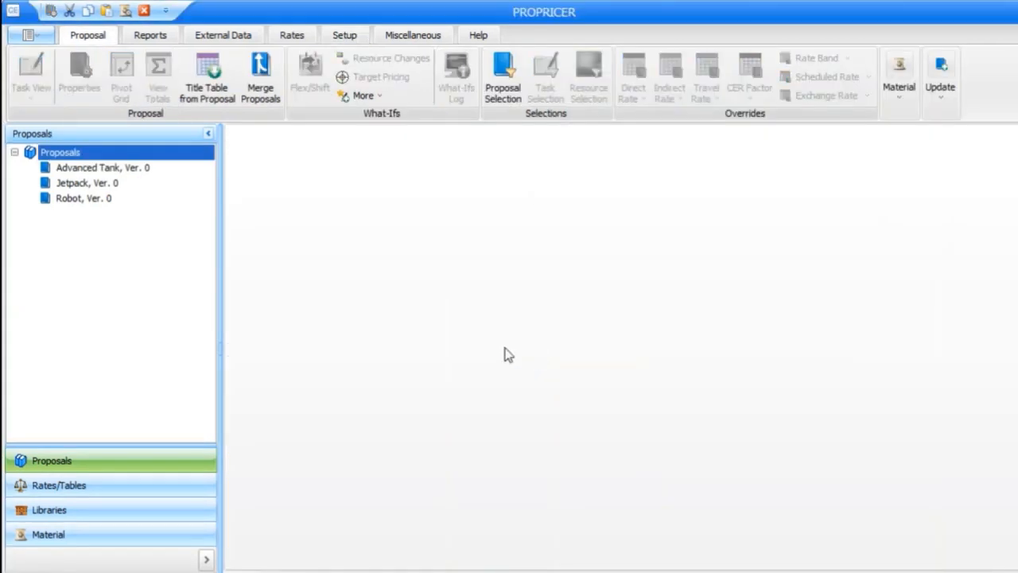
Open the Resources library in the LA manager's session and examine the Proposal and Access Tags columns.
click(102, 515)
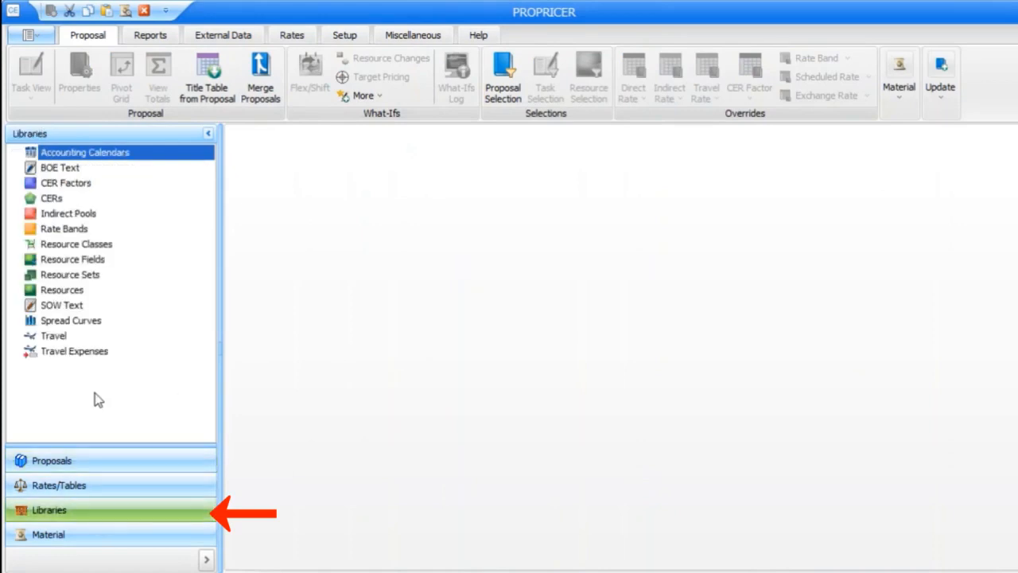
click(86, 290)
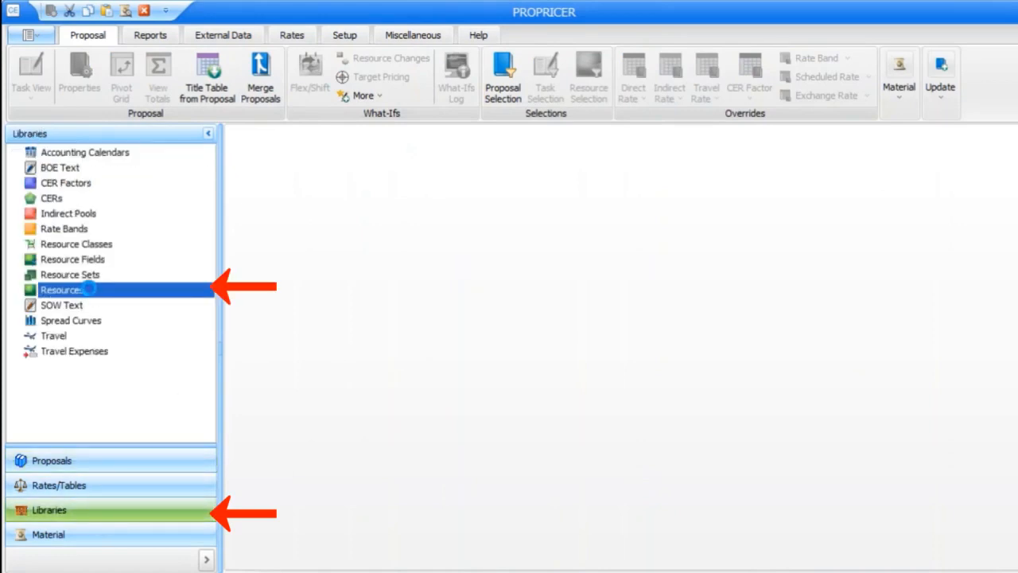
double_click(108, 290)
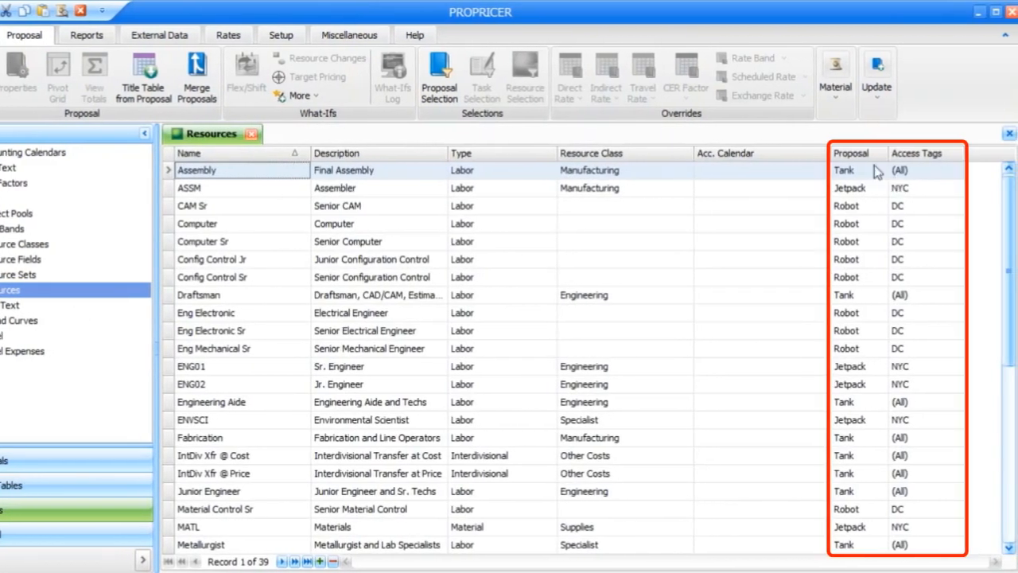
scroll(872, 452, down, 6)
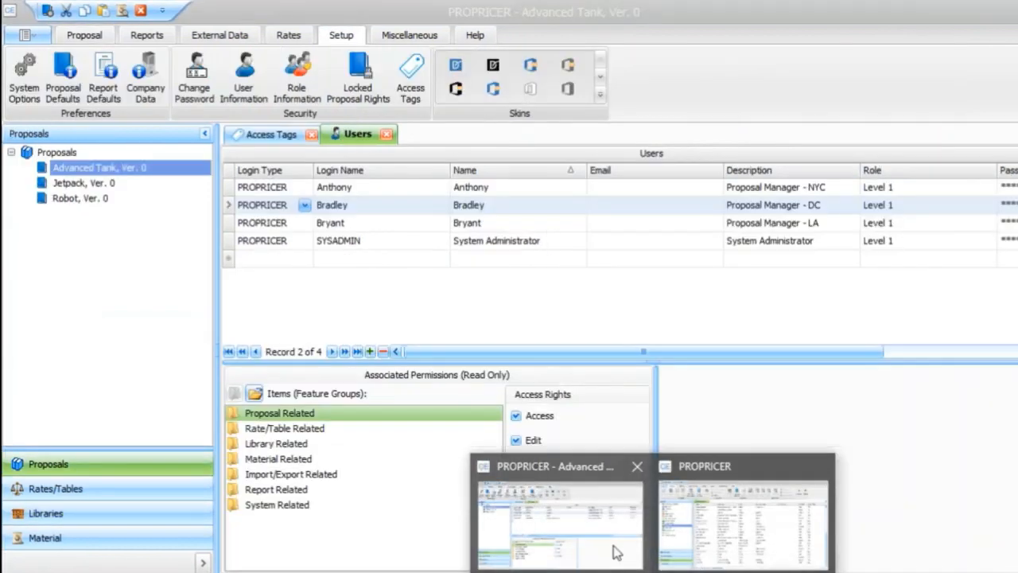
Switch back to the administrator's PROPRICER session with the Advanced Tank proposal and open its Resources library.
click(613, 484)
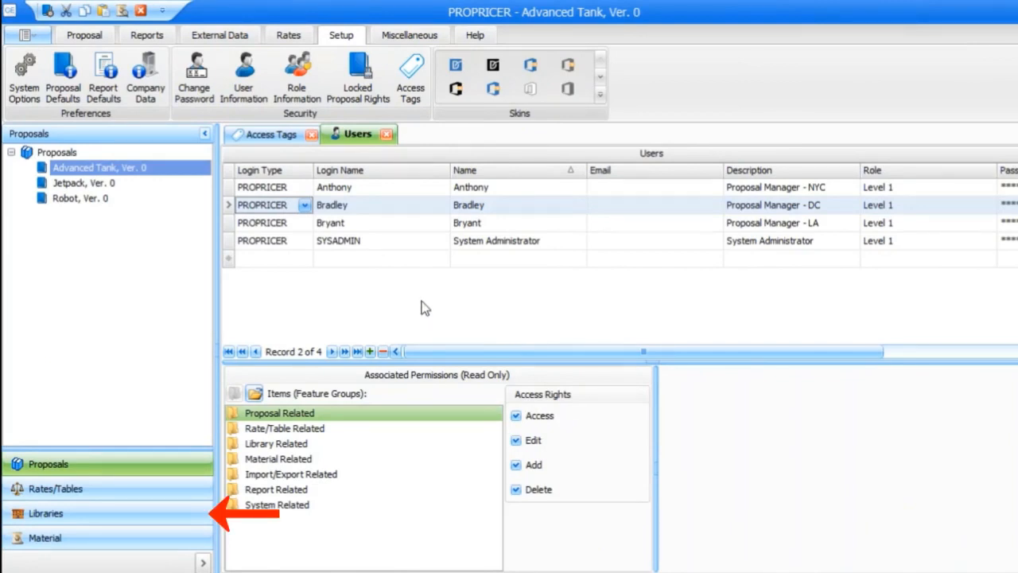
click(64, 517)
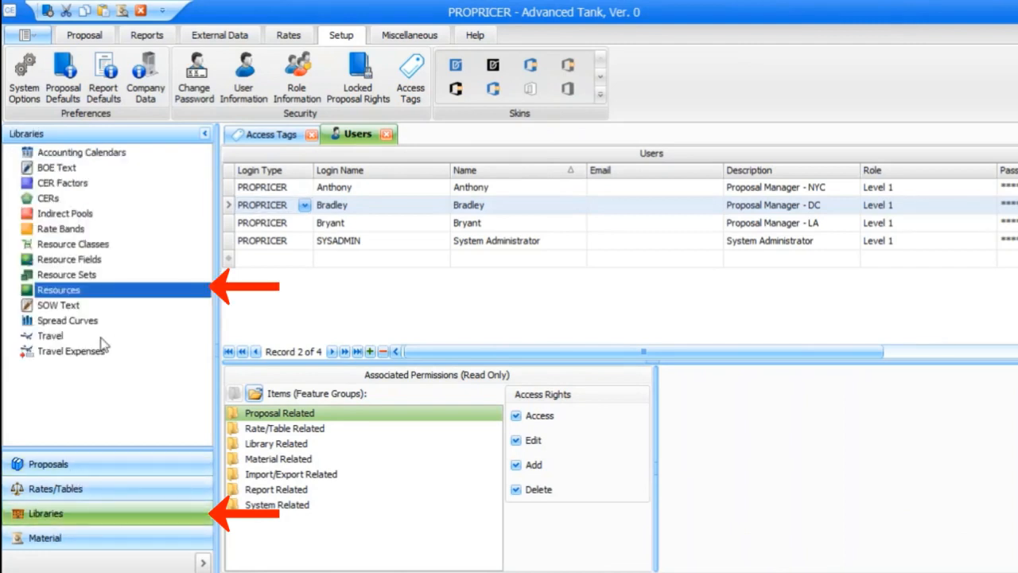
click(114, 296)
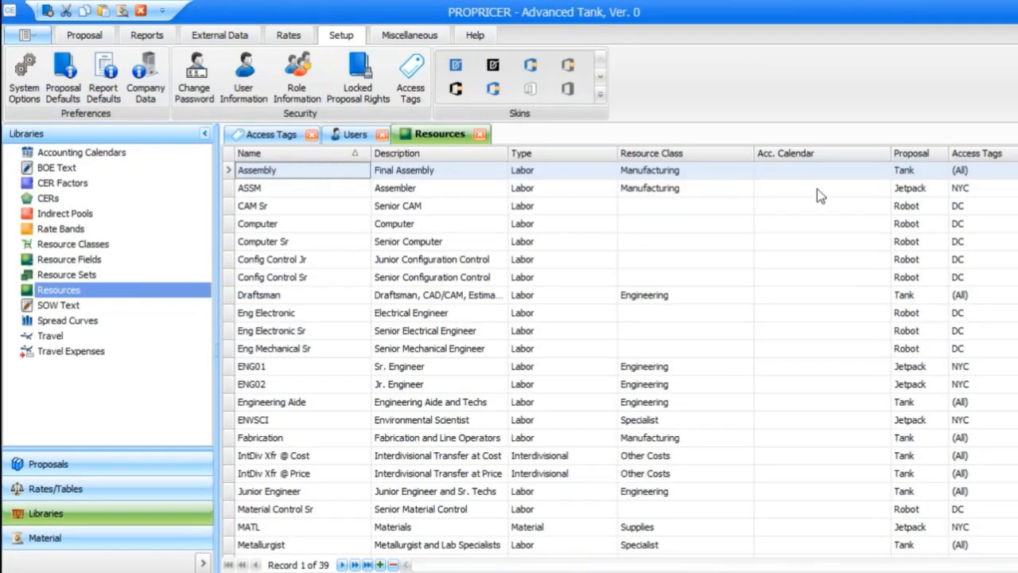
Filter the Resources library by its Proposal column to Tank.
click(866, 174)
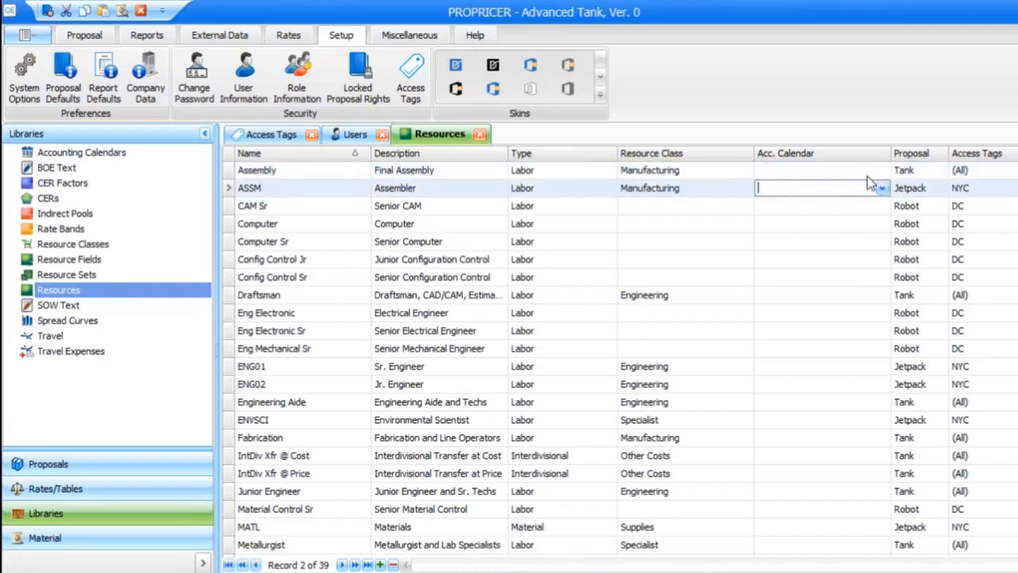
click(943, 152)
click(972, 206)
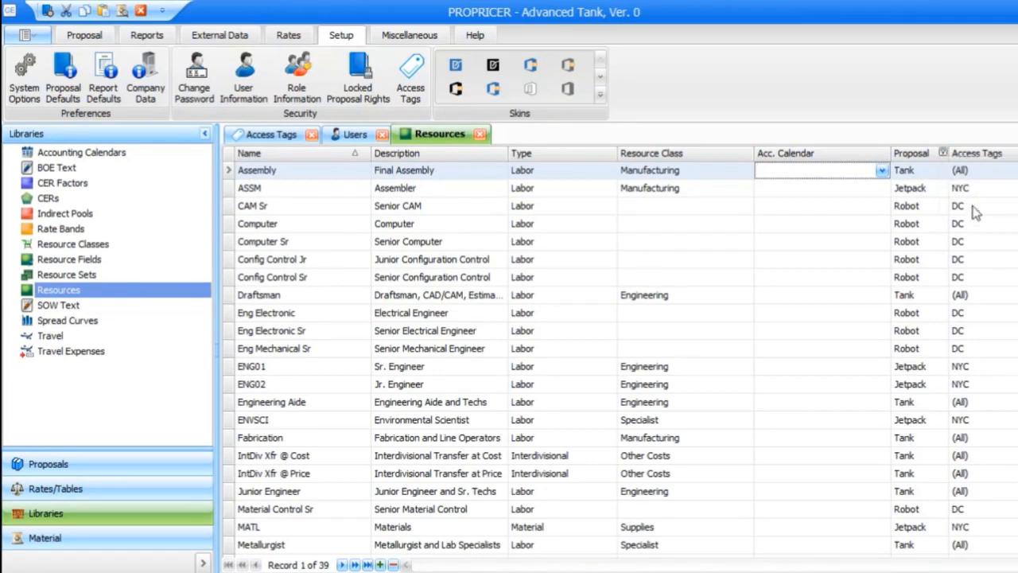
click(725, 274)
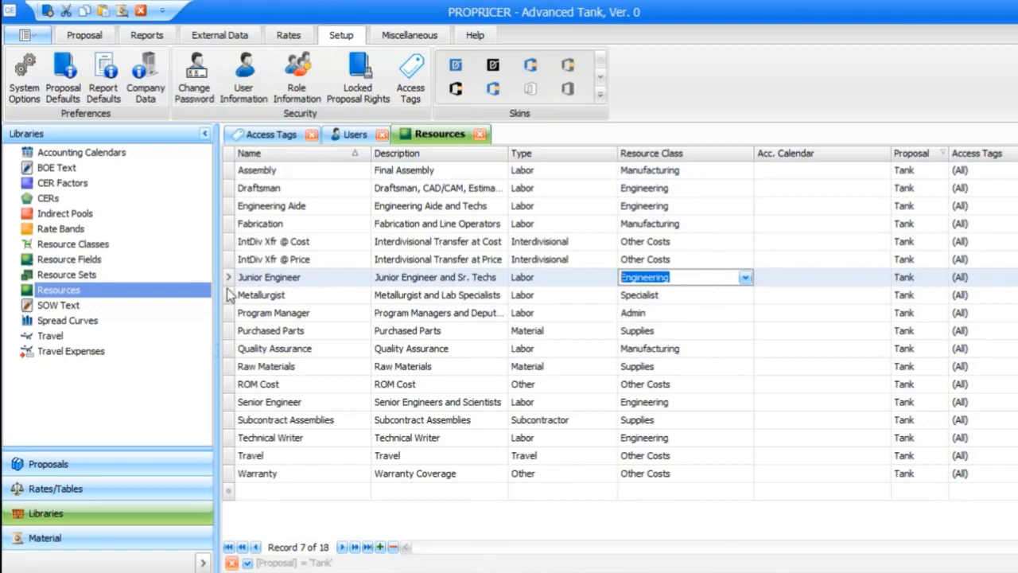
Assign the LA access tag to all filtered Tank resources and remove the Proposal filter.
click(229, 294)
key(ctrl+a)
right_click(356, 209)
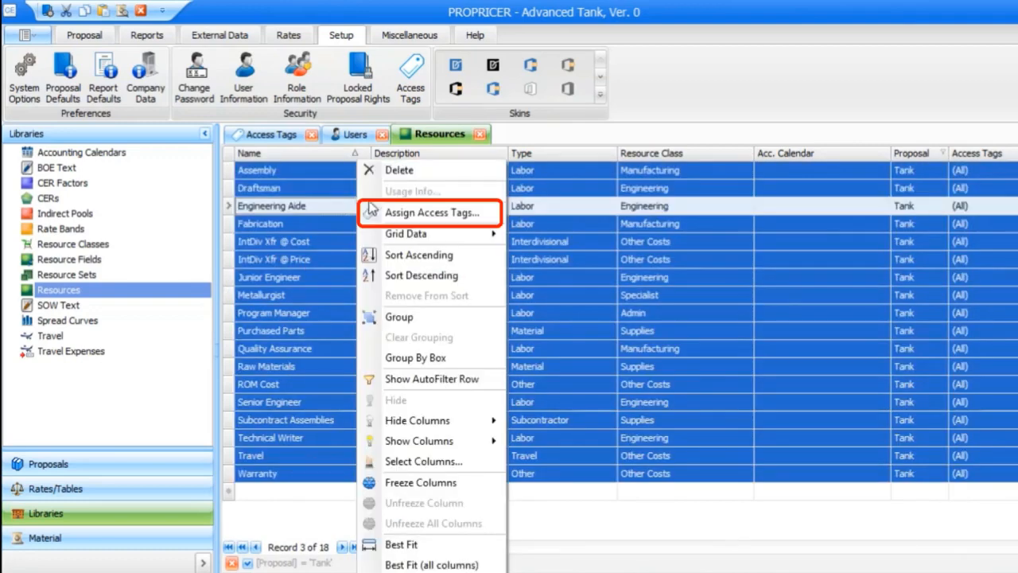
click(499, 212)
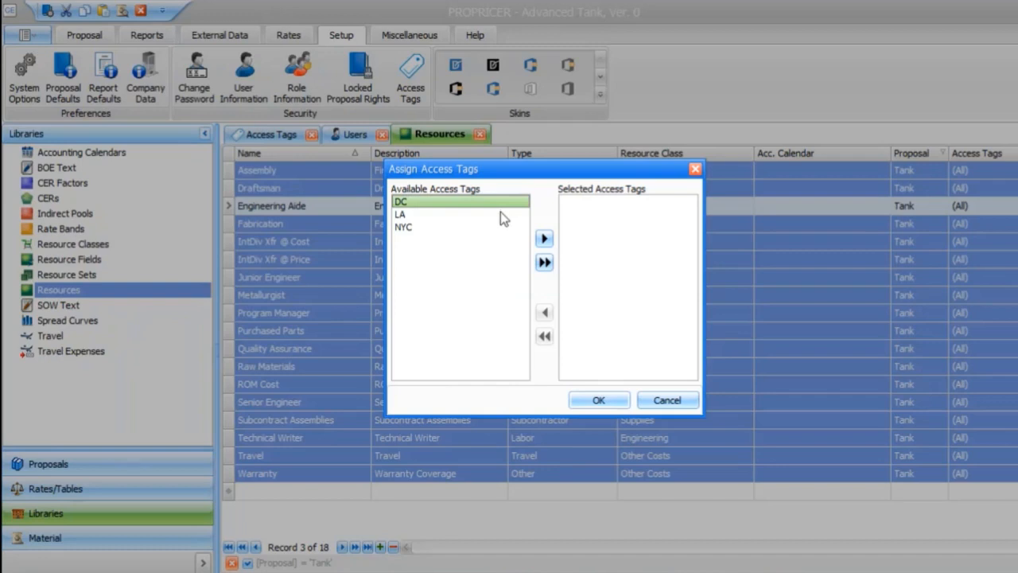
shift+click(495, 217)
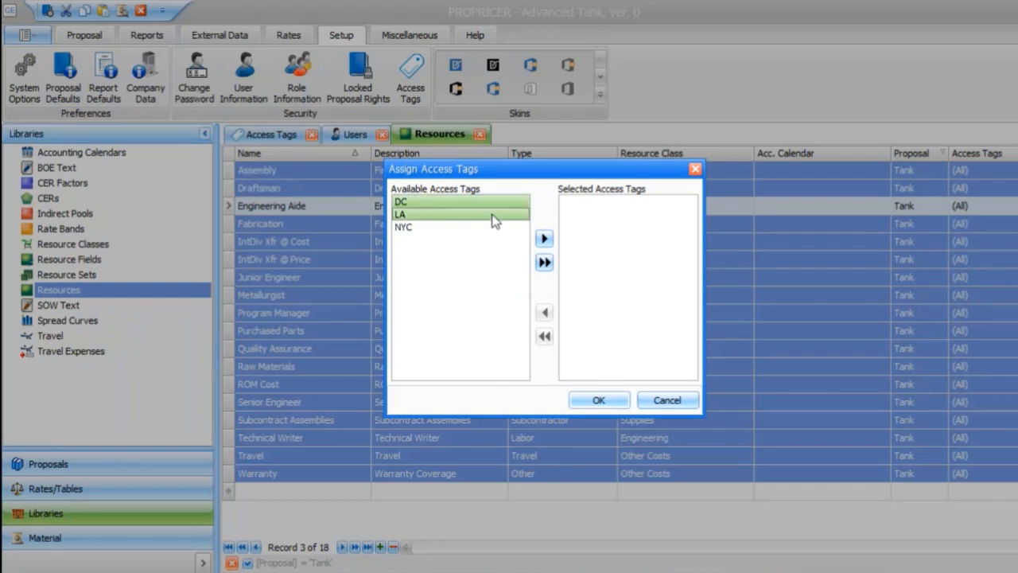
shift+click(493, 228)
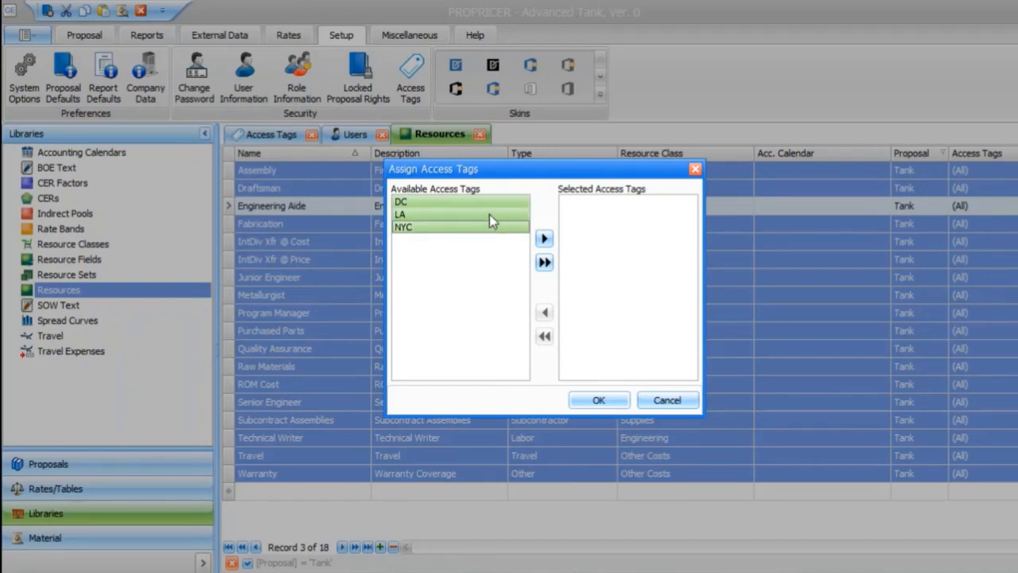
click(489, 214)
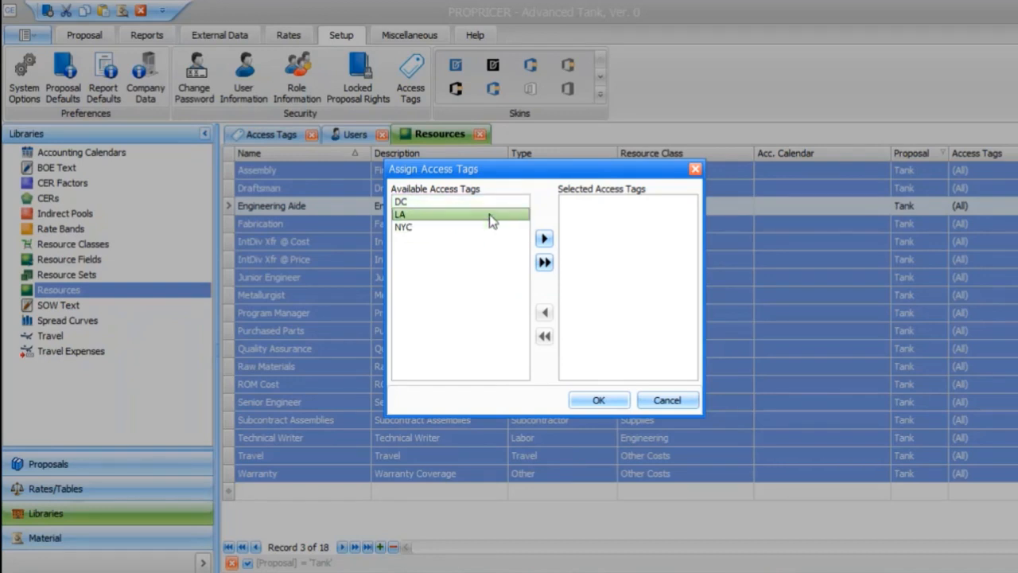
click(544, 239)
click(602, 399)
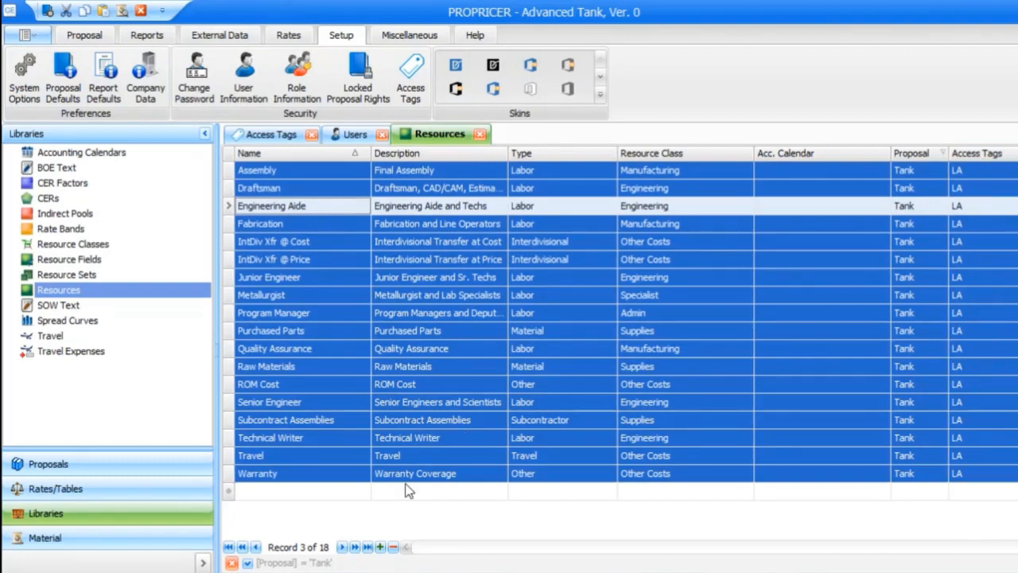
click(232, 562)
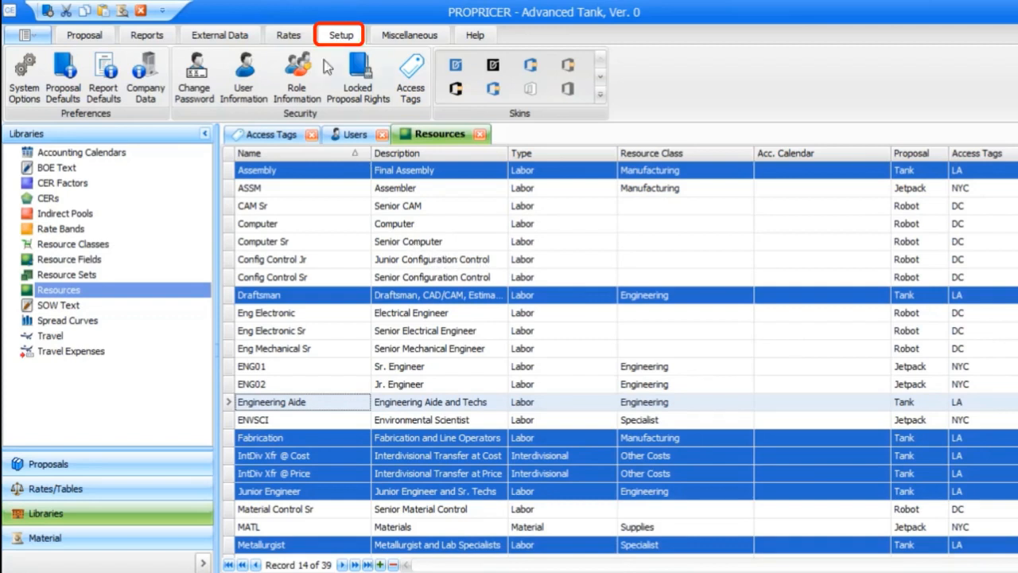
Assign LA as an allowed access tag to the LA proposal manager in the user information list.
click(256, 89)
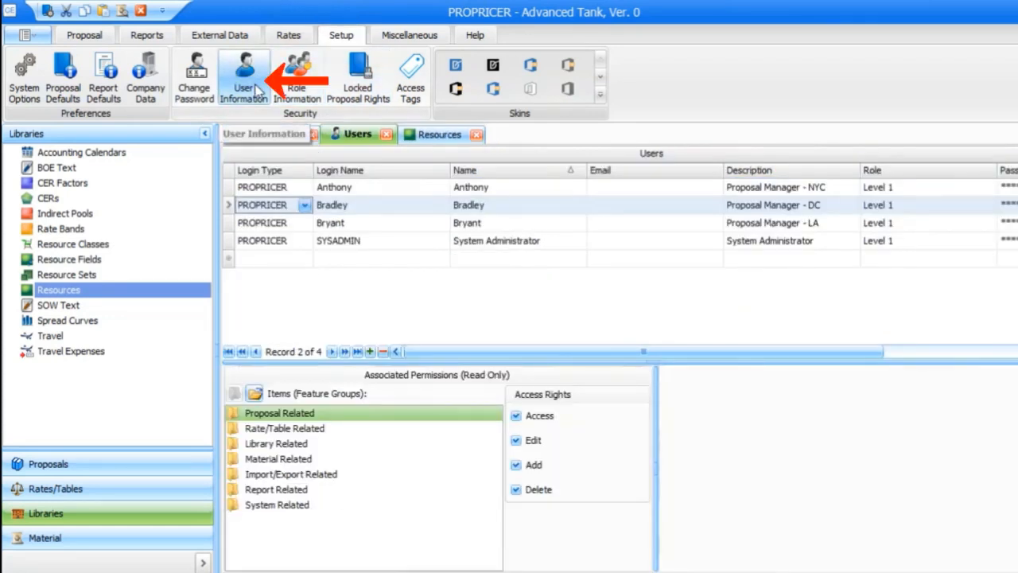
click(230, 224)
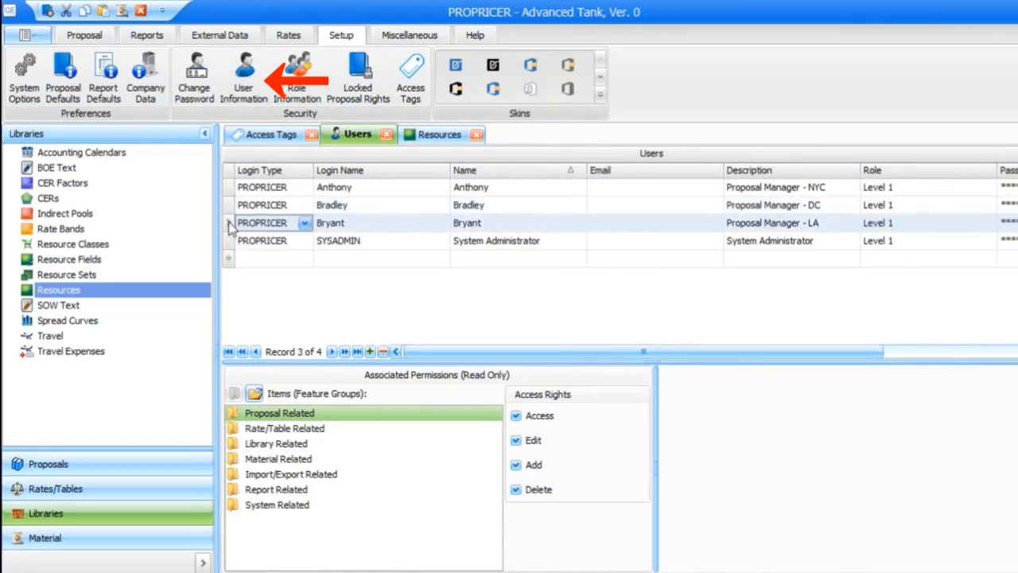
right_click(229, 223)
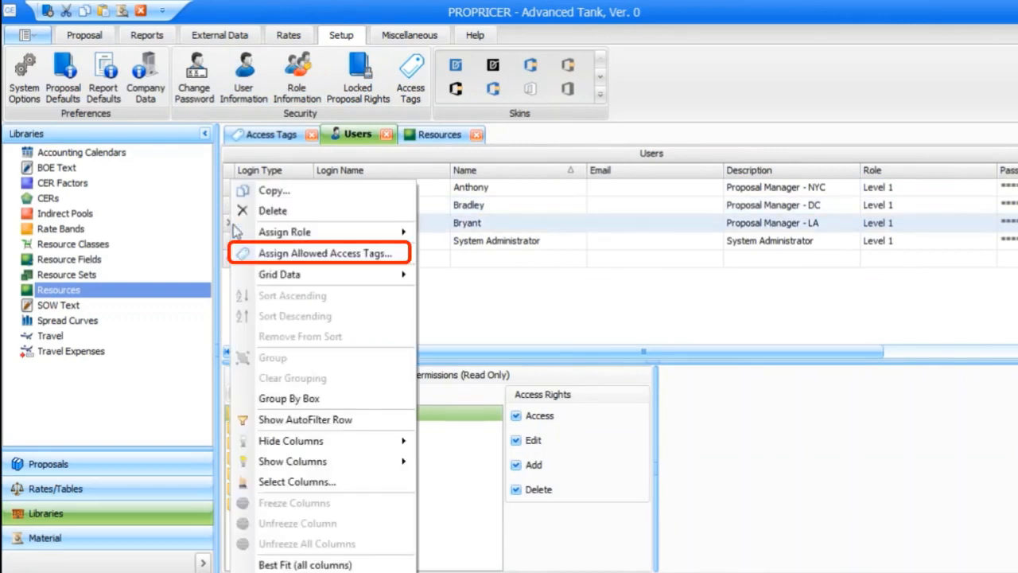
click(407, 254)
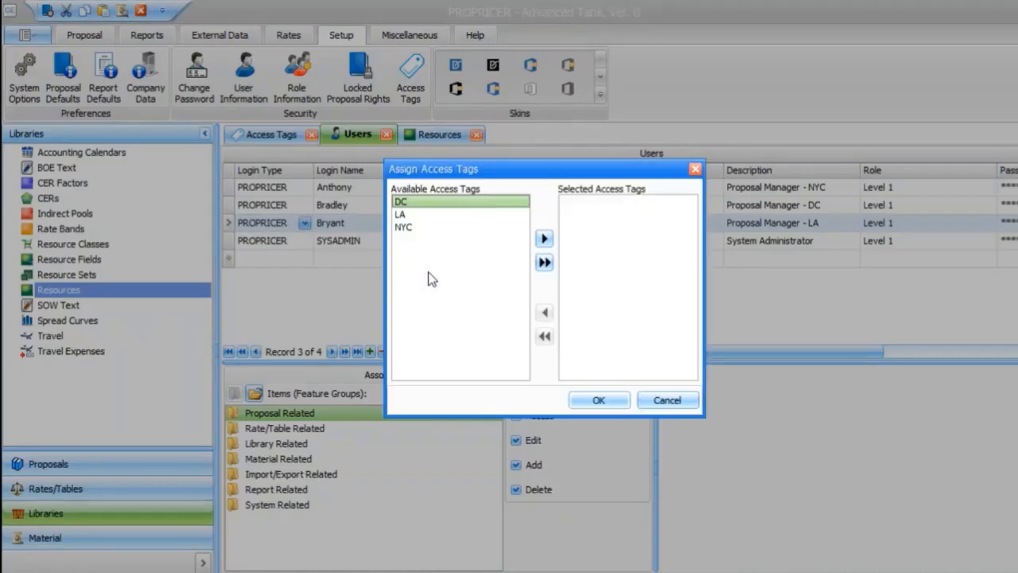
click(463, 213)
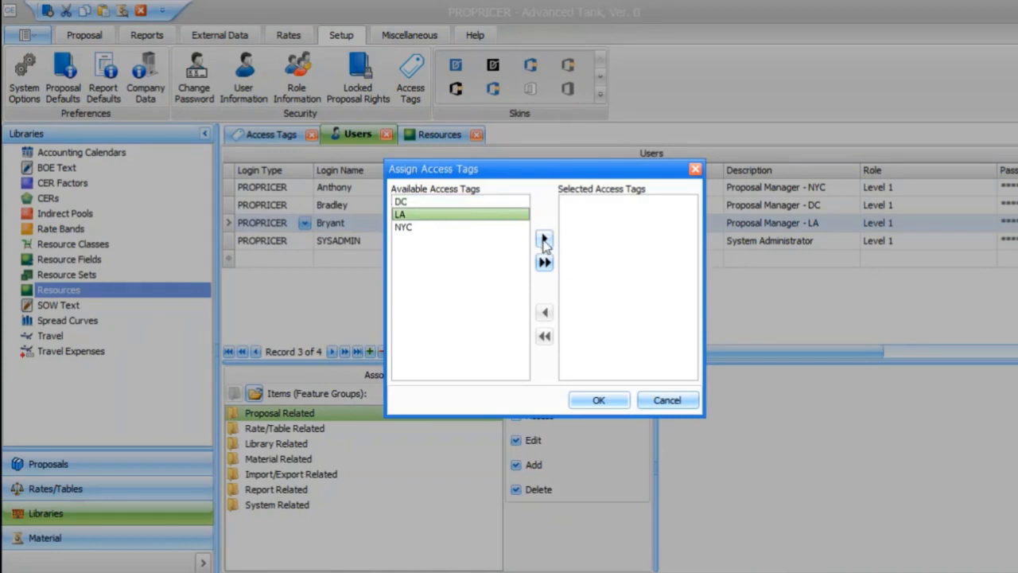
click(546, 240)
click(619, 400)
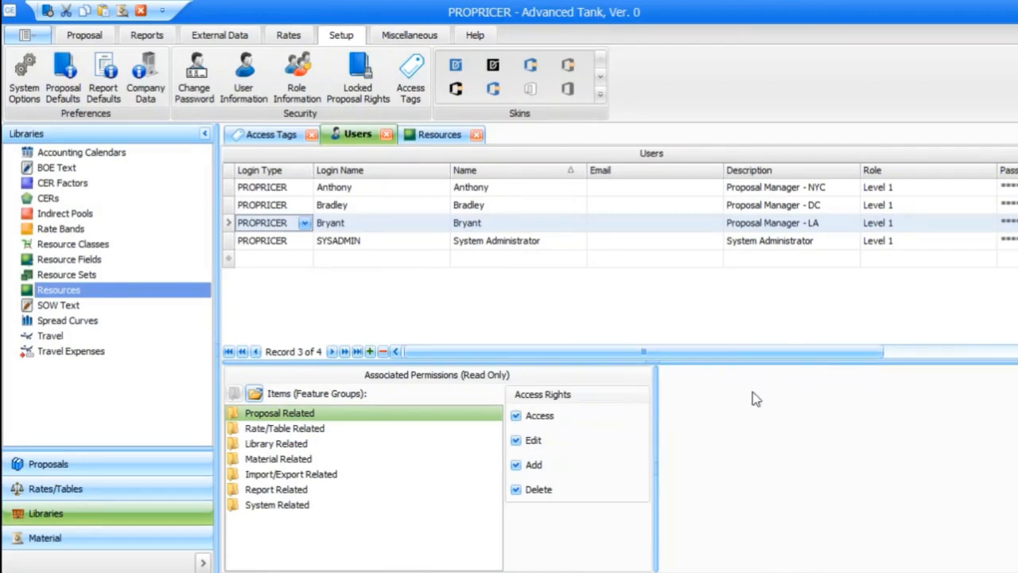
Switch to the LA manager's PROPRICER session, reopen the Resources library and check which proposals and access tags are listed.
click(653, 571)
click(795, 517)
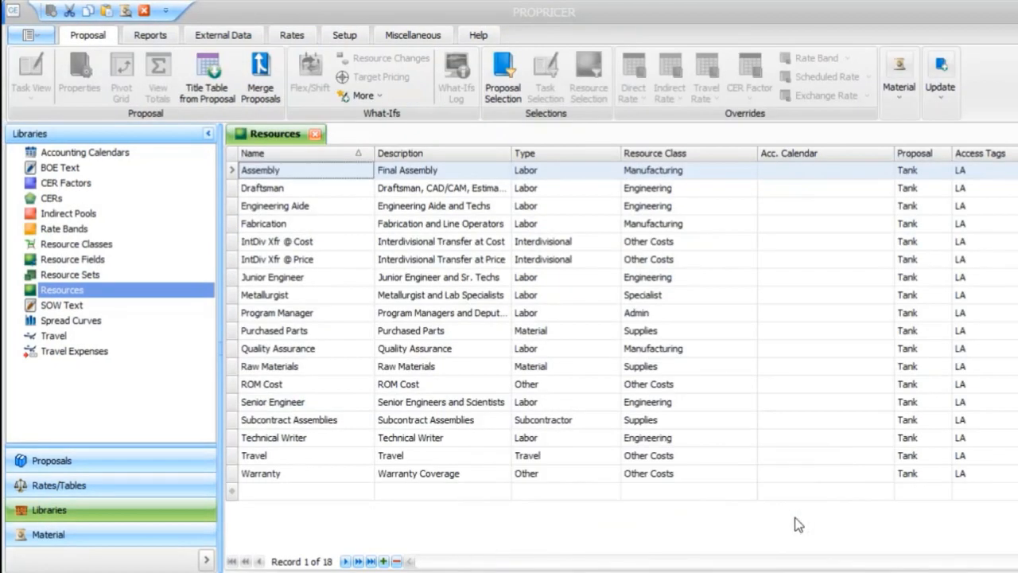
click(315, 133)
double_click(166, 297)
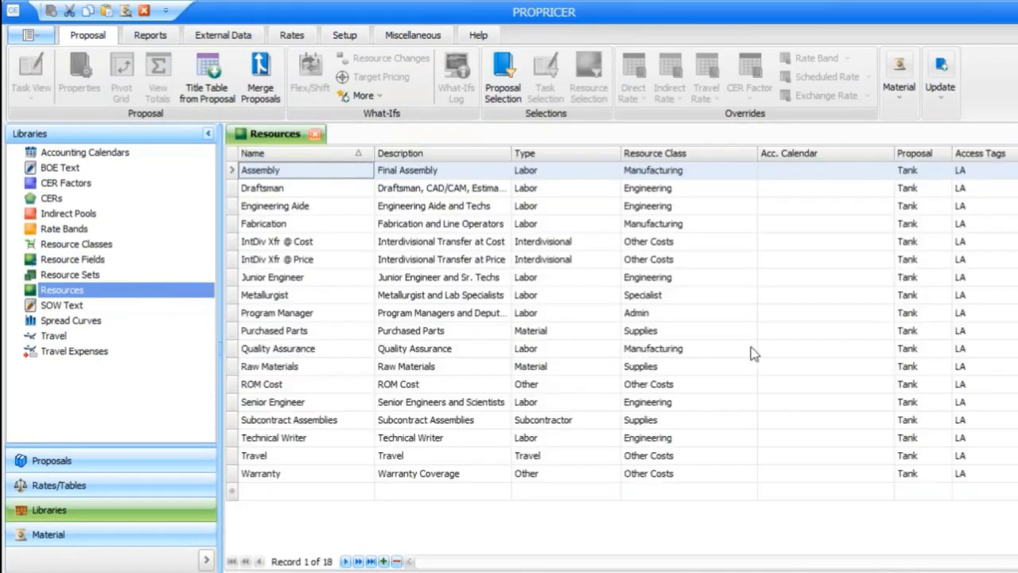
click(702, 295)
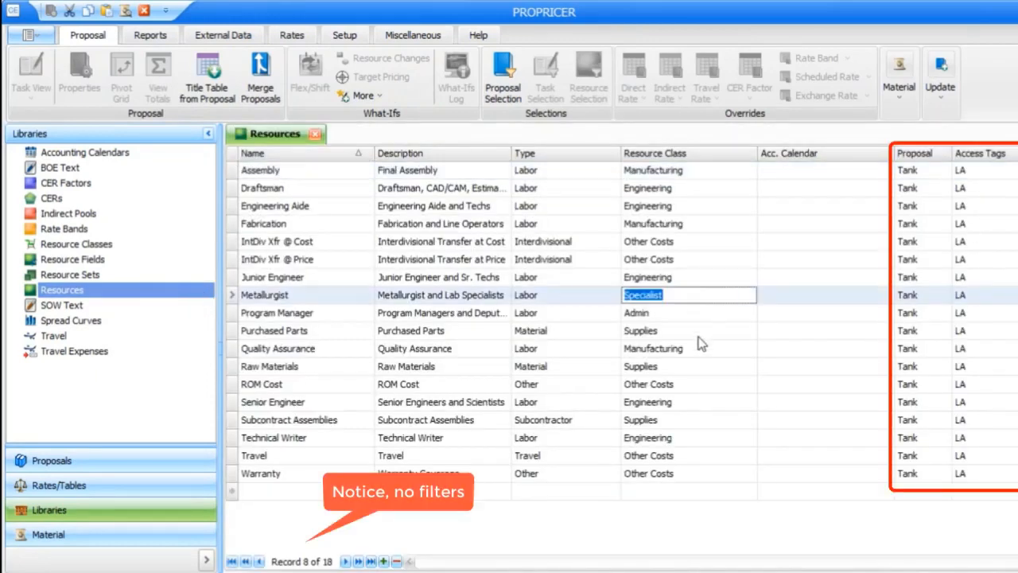